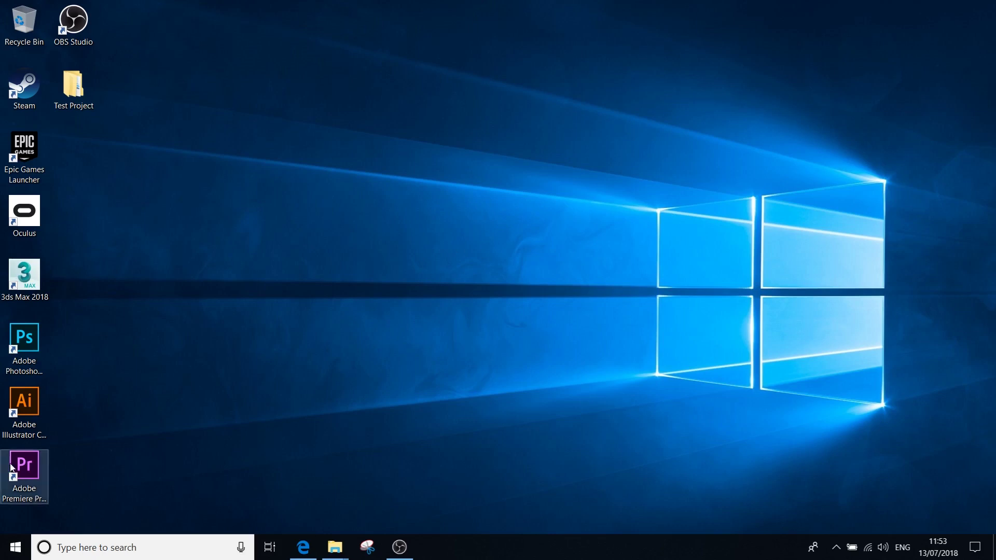
- Launch Adobe Premiere Pro CC 2018 from its desktop shortcut
{"action": "left_click", "coordinate": [17, 547]}
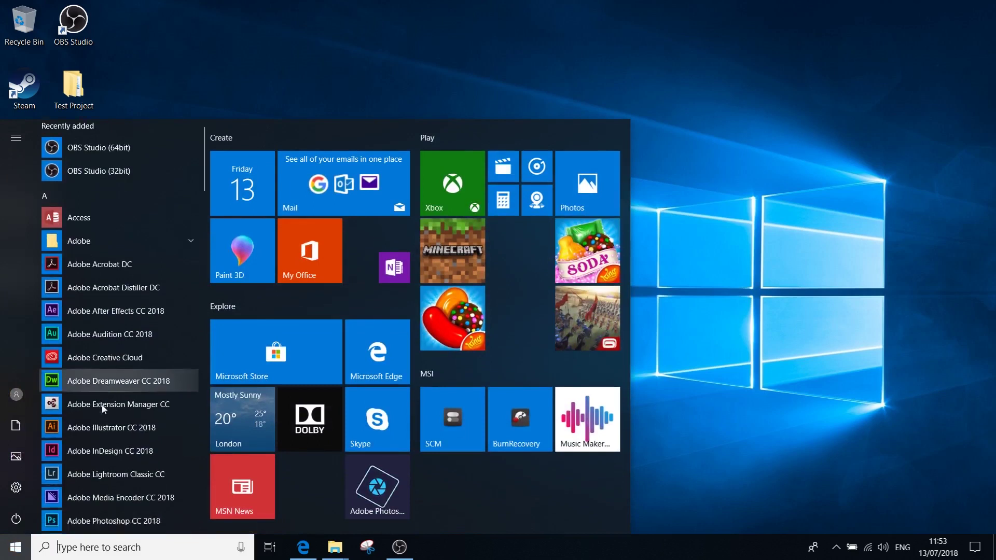
{"action": "scroll", "coordinate": [114, 363], "scroll_direction": "down", "scroll_amount": 3}
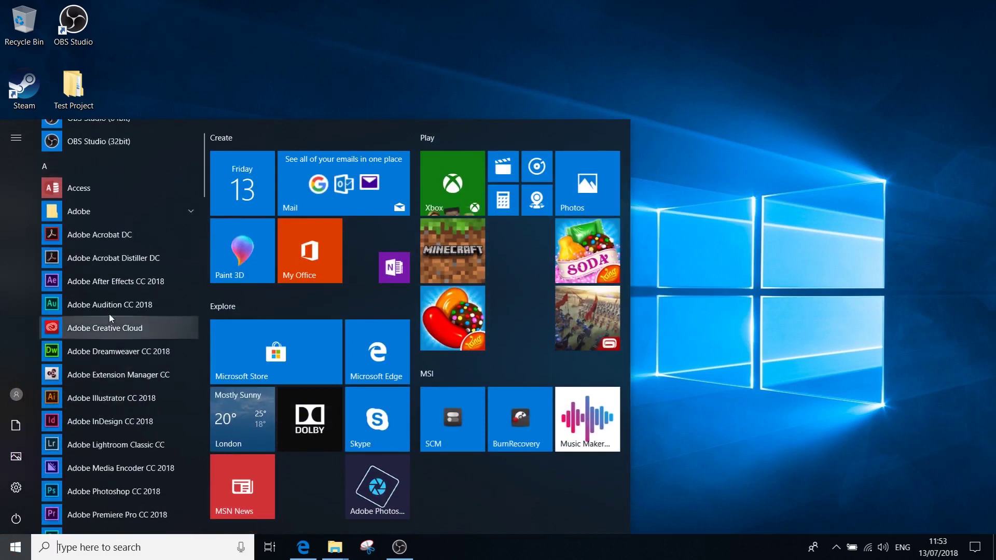
{"action": "left_click", "coordinate": [139, 547]}
{"action": "left_click", "coordinate": [433, 454]}
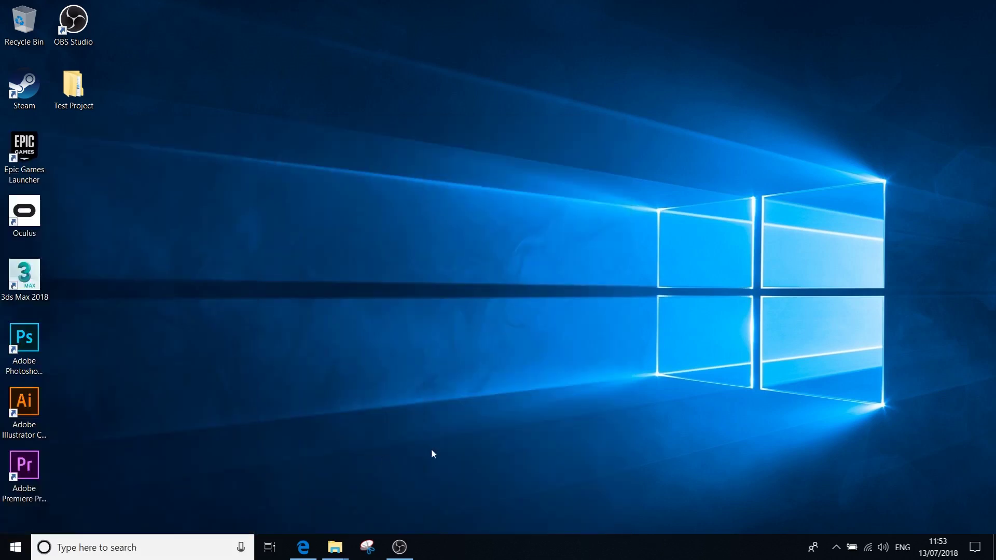
{"action": "double_click", "coordinate": [25, 469]}
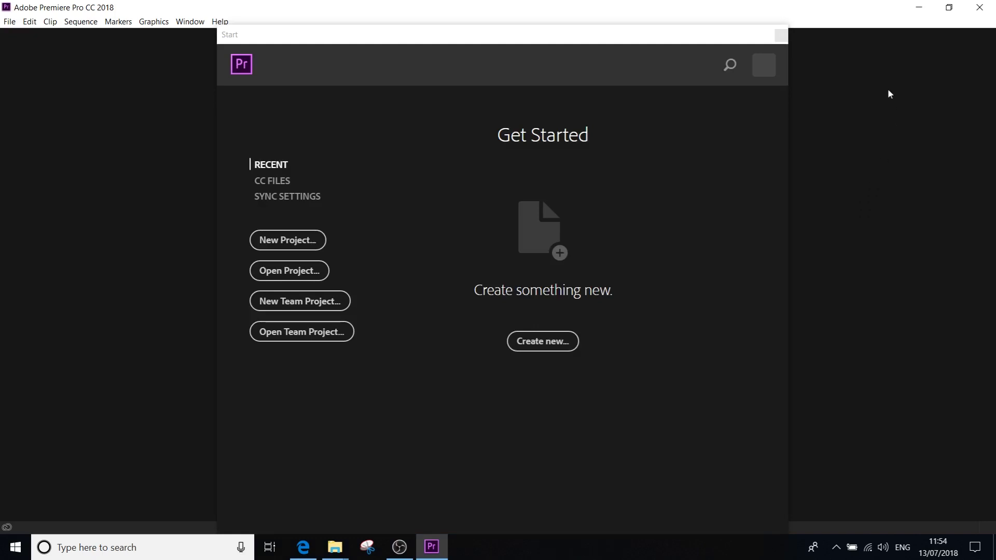
- Minimize Premiere Pro and open the desktop's Test Project folder to view its five subfolders
{"action": "left_click", "coordinate": [919, 8]}
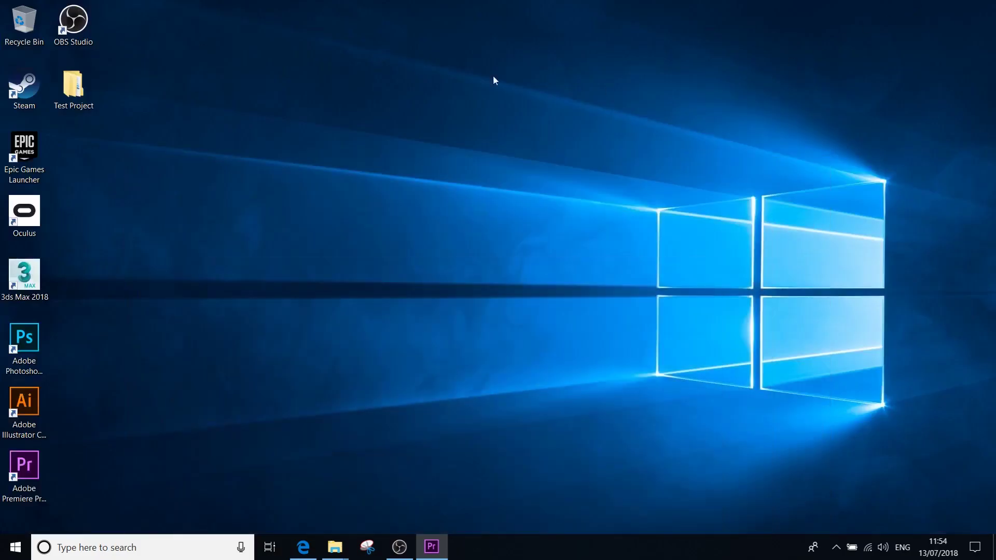
{"action": "double_click", "coordinate": [83, 82]}
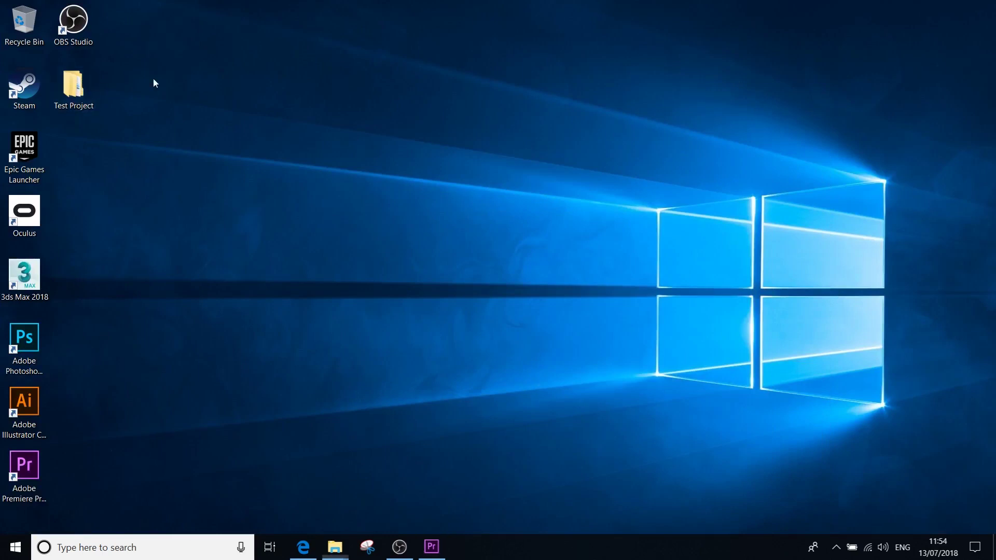
{"action": "left_click_drag", "start_coordinate": [487, 99], "coordinate": [503, 91]}
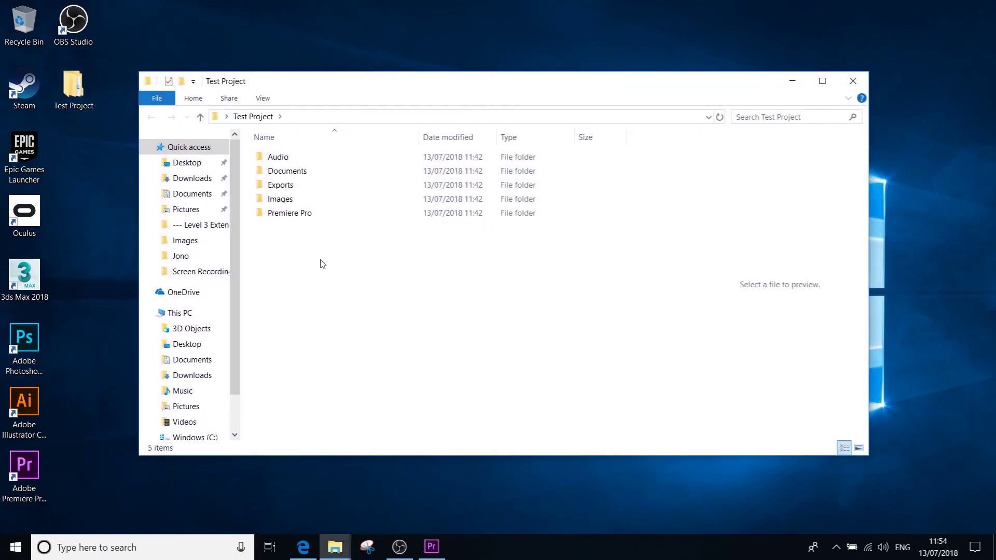
{"action": "left_click_drag", "start_coordinate": [341, 252], "coordinate": [328, 145]}
{"action": "left_click", "coordinate": [343, 280]}
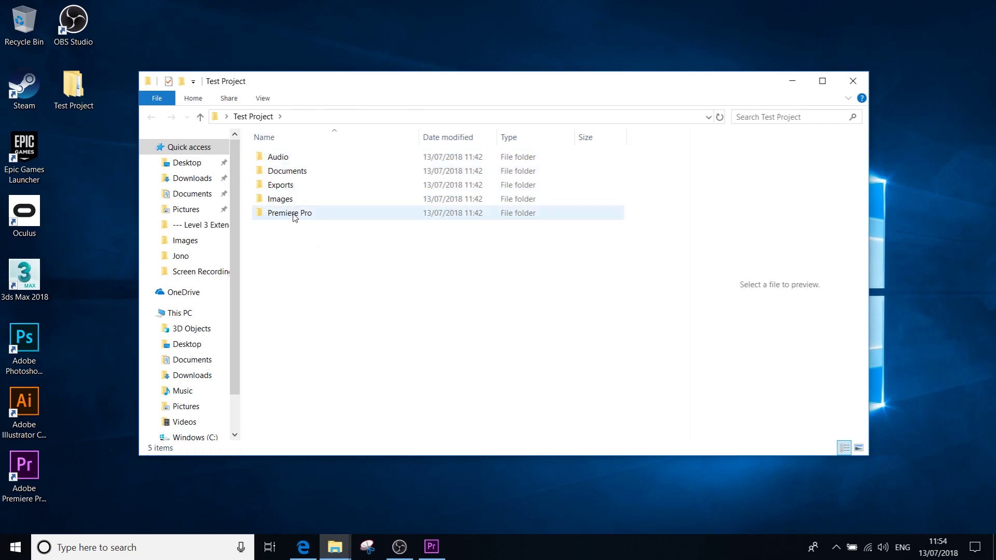
- Browse the Premiere Pro and Test Footage folders, return to Test Project, select Exports, minimize Explorer
{"action": "double_click", "coordinate": [291, 214]}
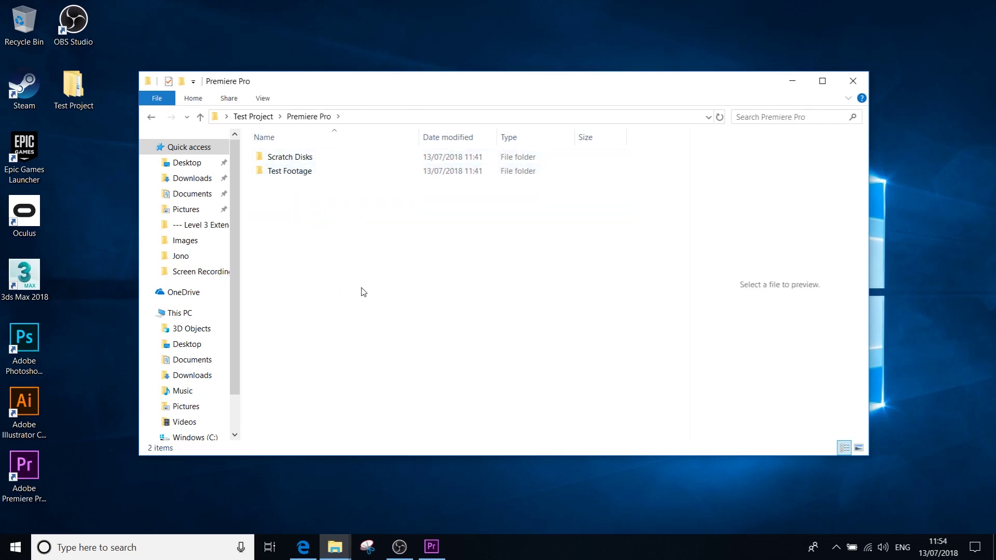
{"action": "double_click", "coordinate": [305, 172]}
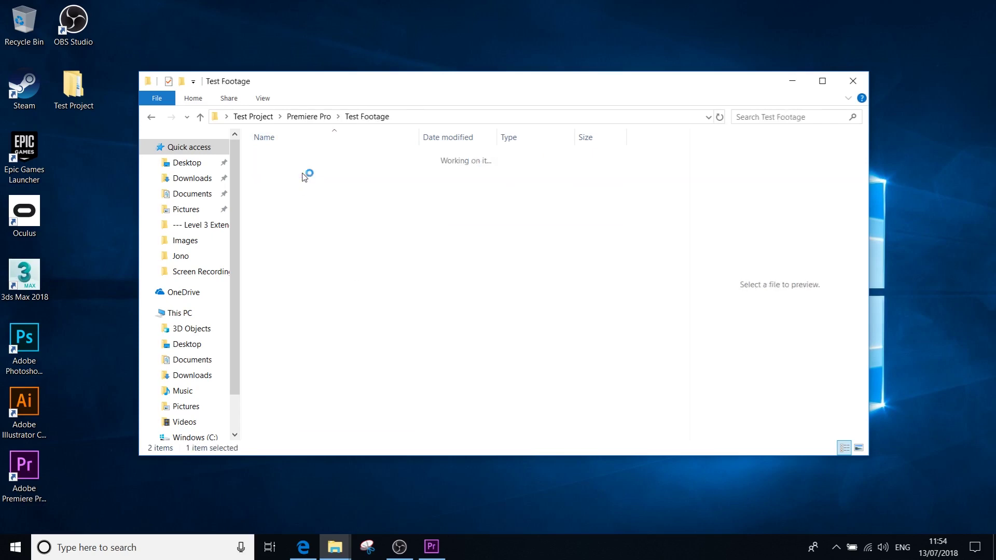
{"action": "left_click", "coordinate": [151, 117]}
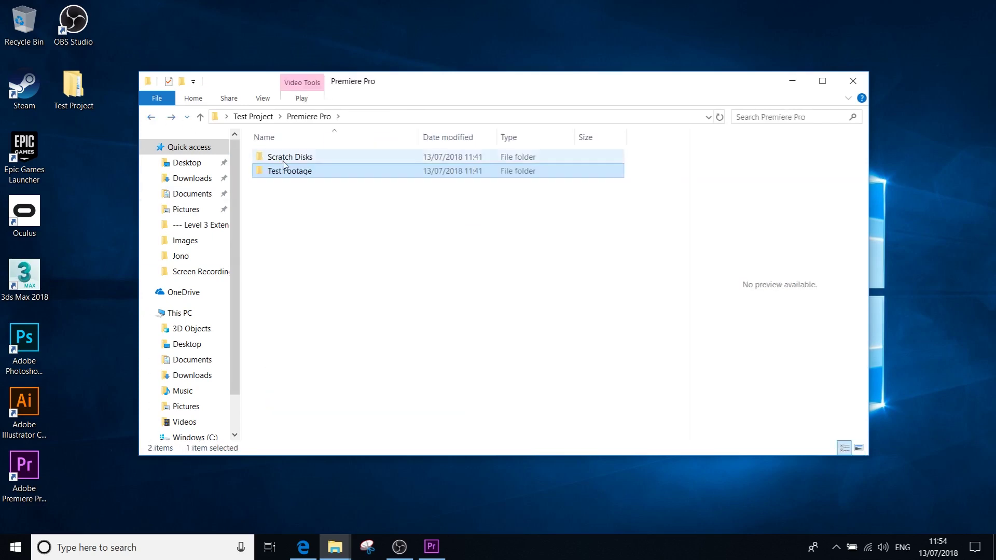
{"action": "left_click", "coordinate": [151, 116]}
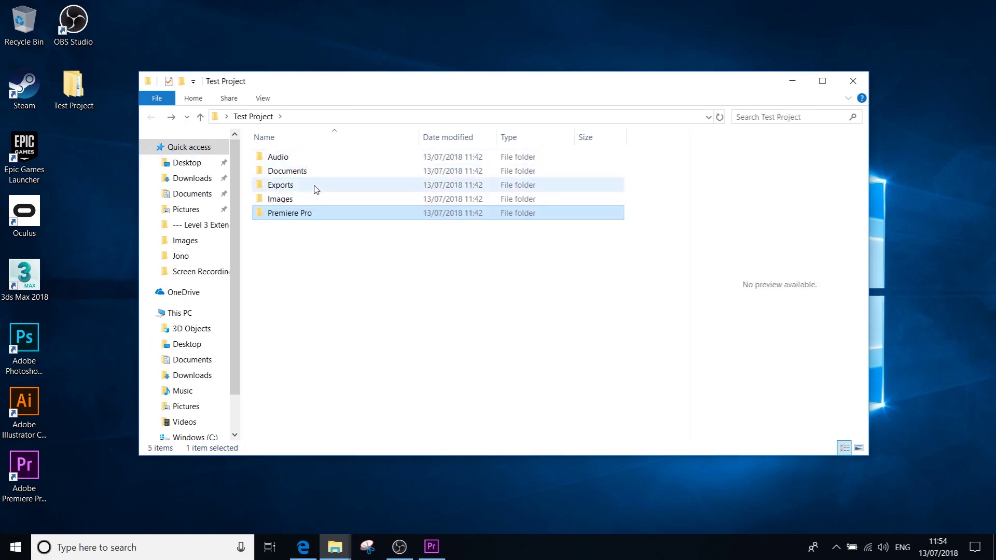
{"action": "left_click", "coordinate": [317, 190]}
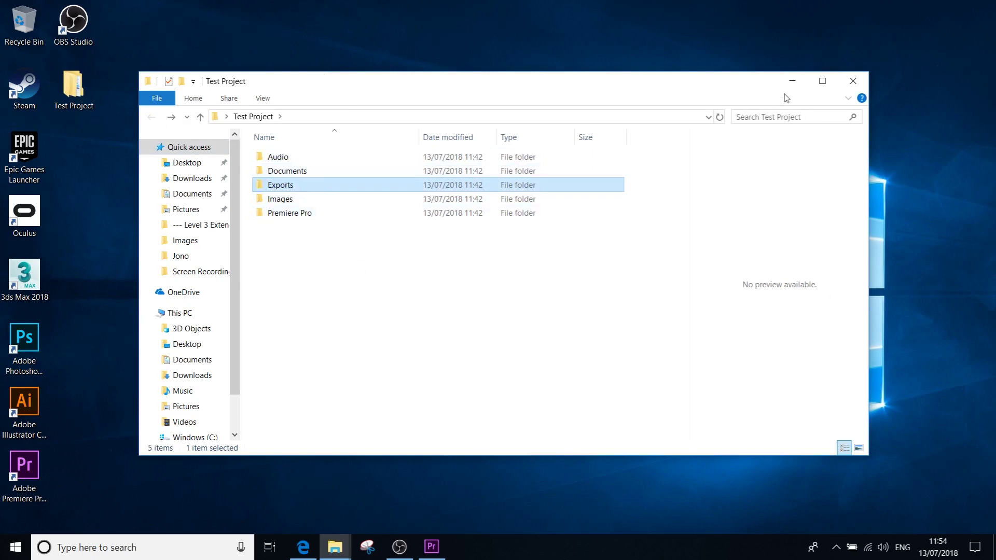
{"action": "left_click", "coordinate": [791, 81]}
- Restore Premiere Pro and start a new project named 'Test Project 1'
{"action": "left_click", "coordinate": [431, 546]}
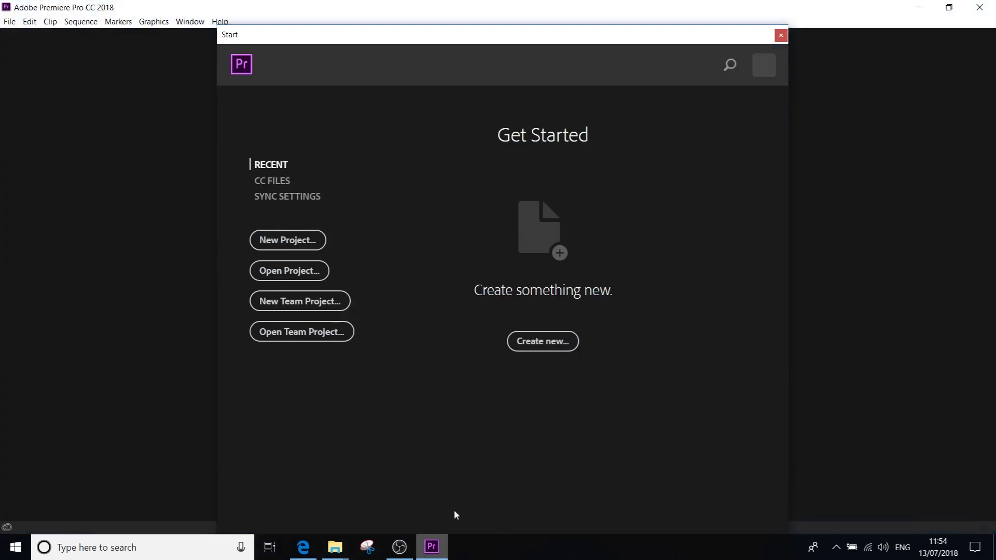
{"action": "left_click_drag", "start_coordinate": [412, 40], "coordinate": [409, 7]}
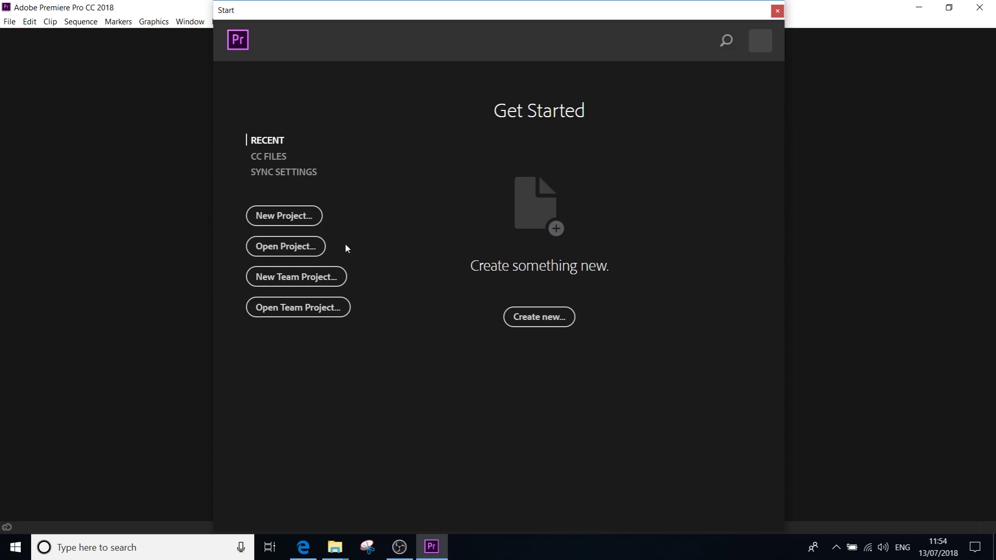
{"action": "left_click", "coordinate": [549, 331]}
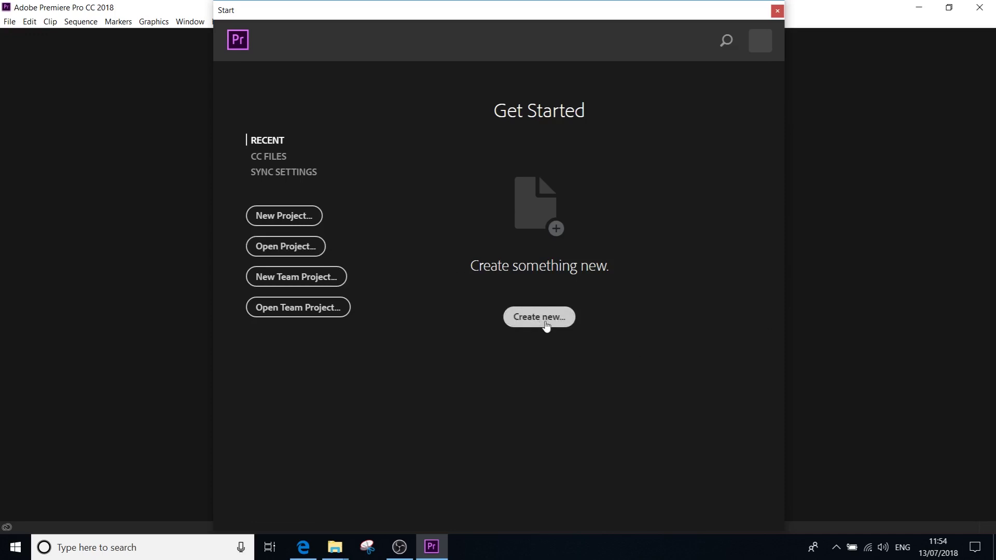
{"action": "mouse_move", "coordinate": [487, 58]}
{"action": "left_mouse_down"}
{"action": "mouse_move", "coordinate": [481, 45]}
{"action": "mouse_move", "coordinate": [475, 62]}
{"action": "left_mouse_up"}
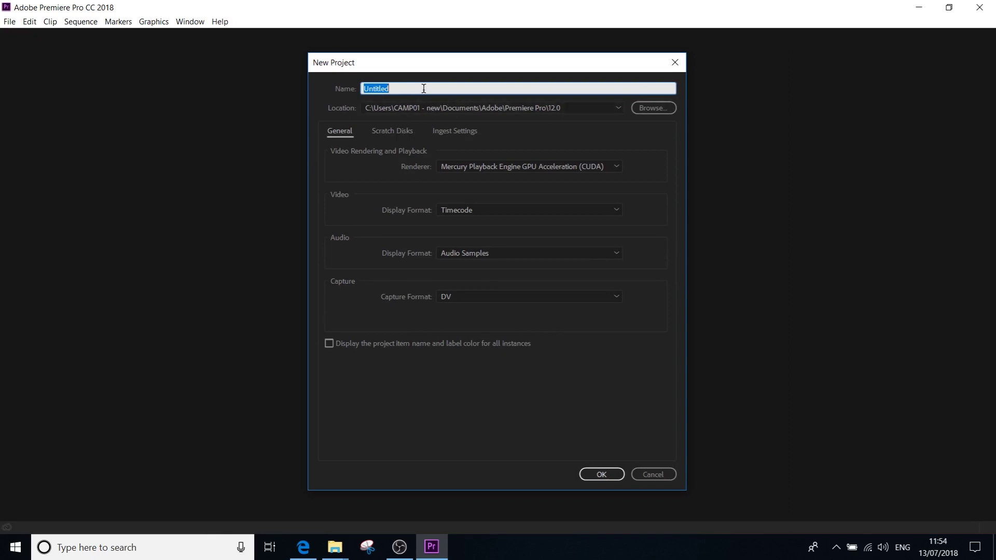
{"action": "type", "text": "Test Project 1"}
- Browse to Desktop > Test Project > Premiere Pro as the project location
{"action": "left_click", "coordinate": [661, 109]}
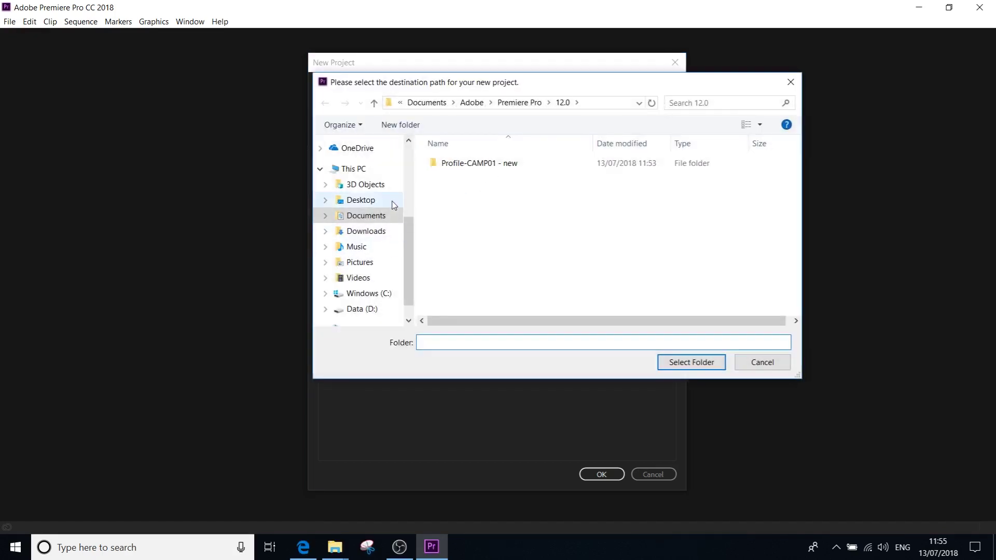
{"action": "left_click_drag", "start_coordinate": [412, 254], "coordinate": [396, 160]}
{"action": "left_click", "coordinate": [360, 169]}
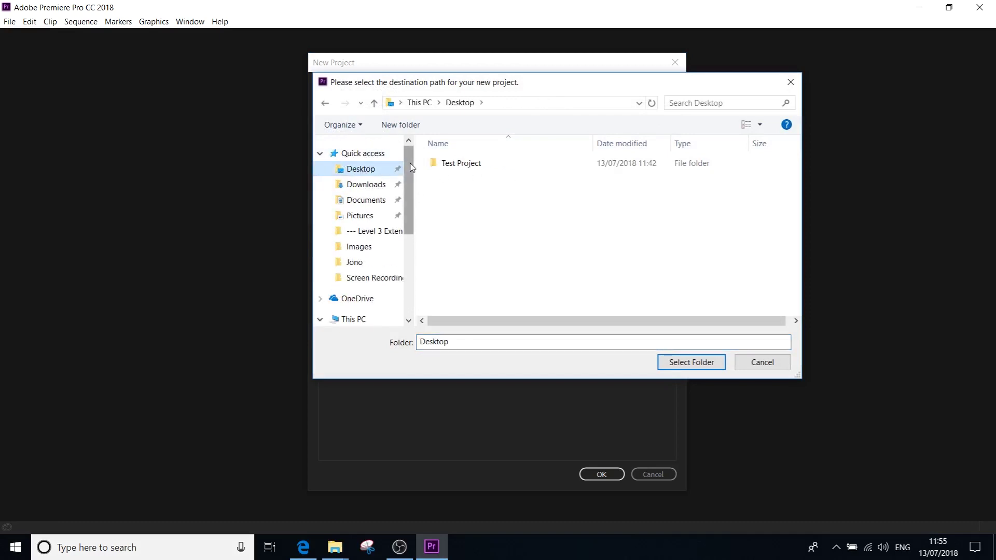
{"action": "double_click", "coordinate": [459, 169]}
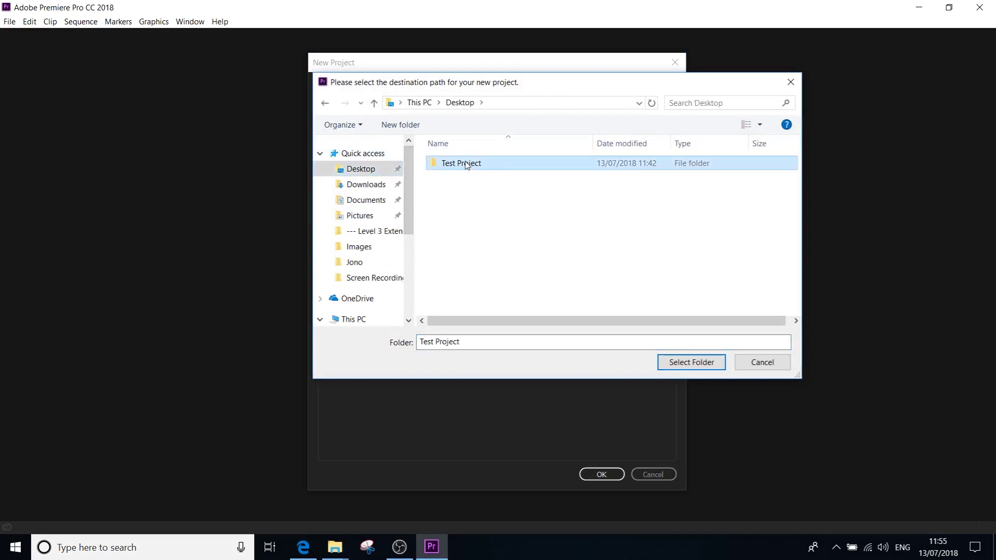
{"action": "left_click_drag", "start_coordinate": [563, 88], "coordinate": [533, 101]}
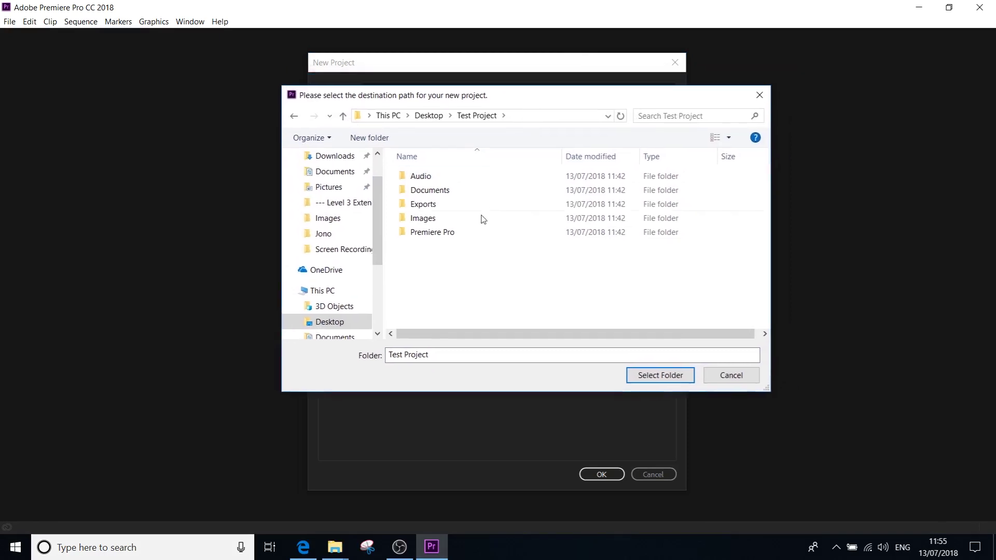
{"action": "double_click", "coordinate": [458, 234]}
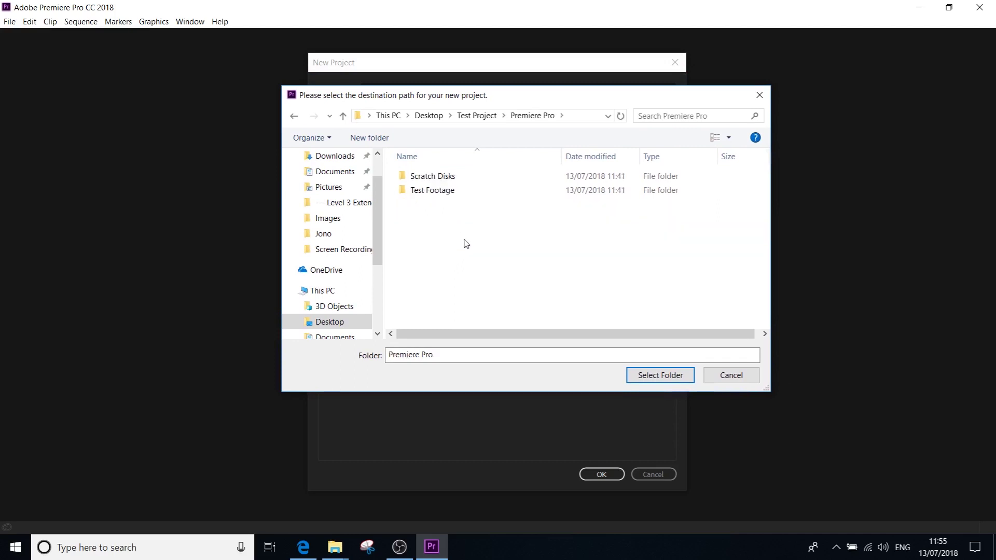
- Confirm the Premiere Pro location and set Captured Video to Test Project\Premiere Pro\Scratch Disks
{"action": "left_click", "coordinate": [658, 375]}
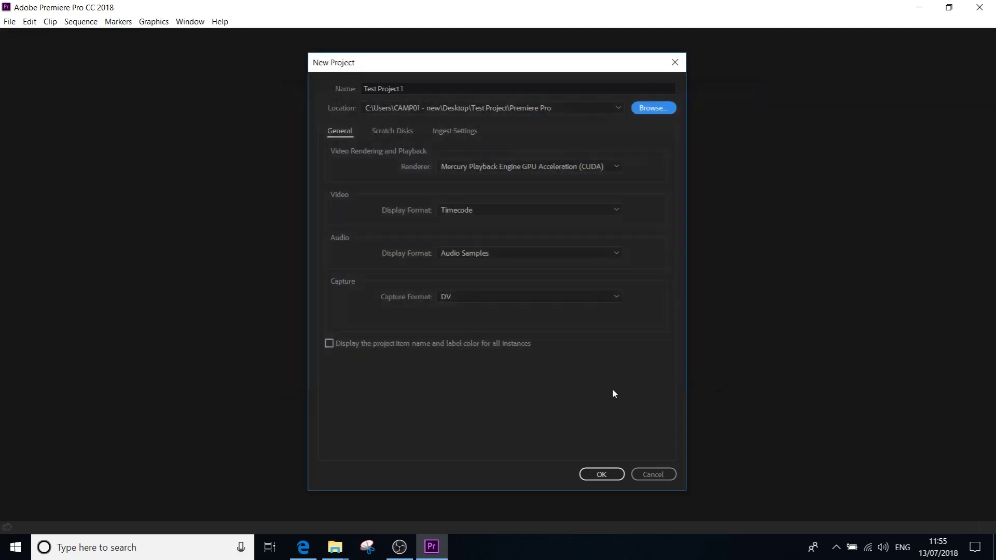
{"action": "left_click", "coordinate": [404, 135]}
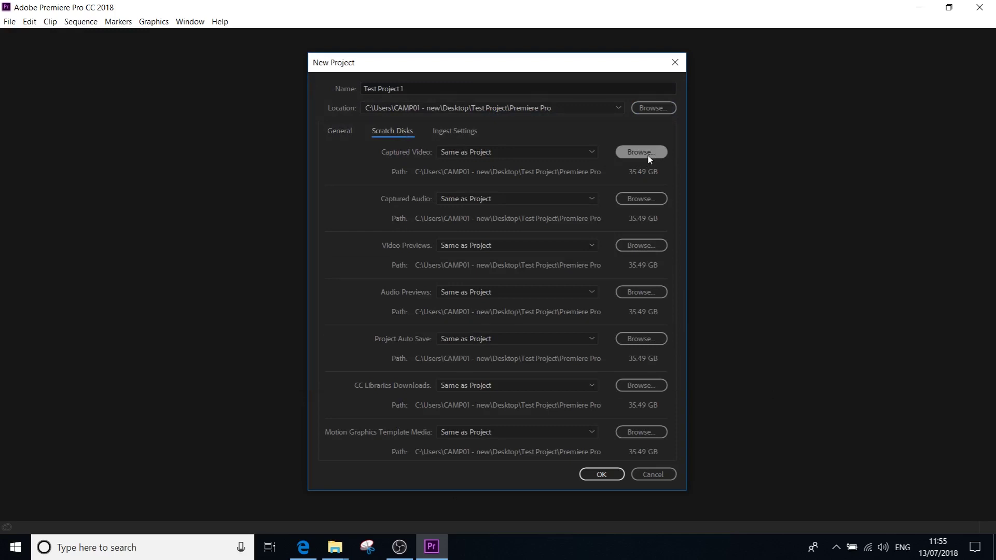
{"action": "left_click", "coordinate": [631, 154]}
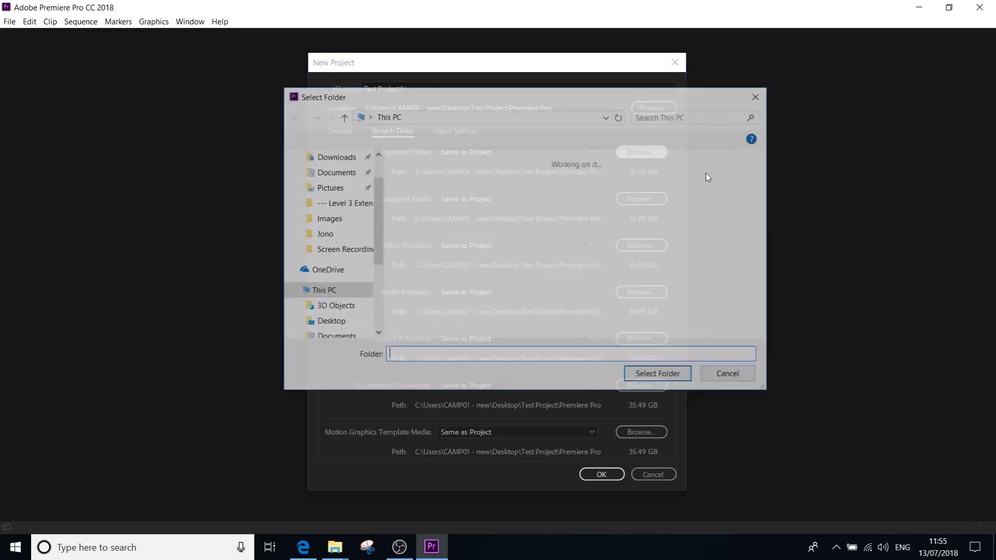
{"action": "left_click_drag", "start_coordinate": [380, 200], "coordinate": [397, 166]}
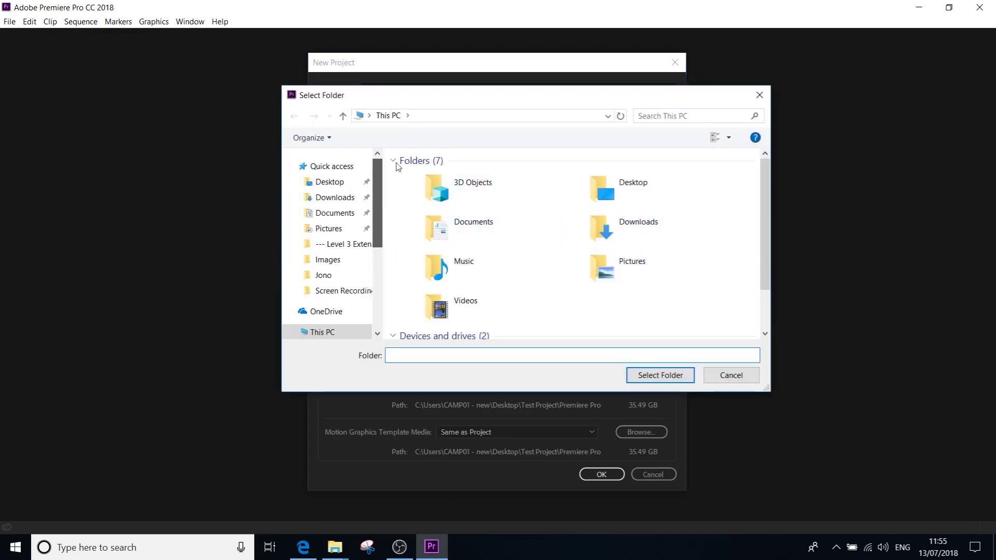
{"action": "left_click", "coordinate": [311, 180]}
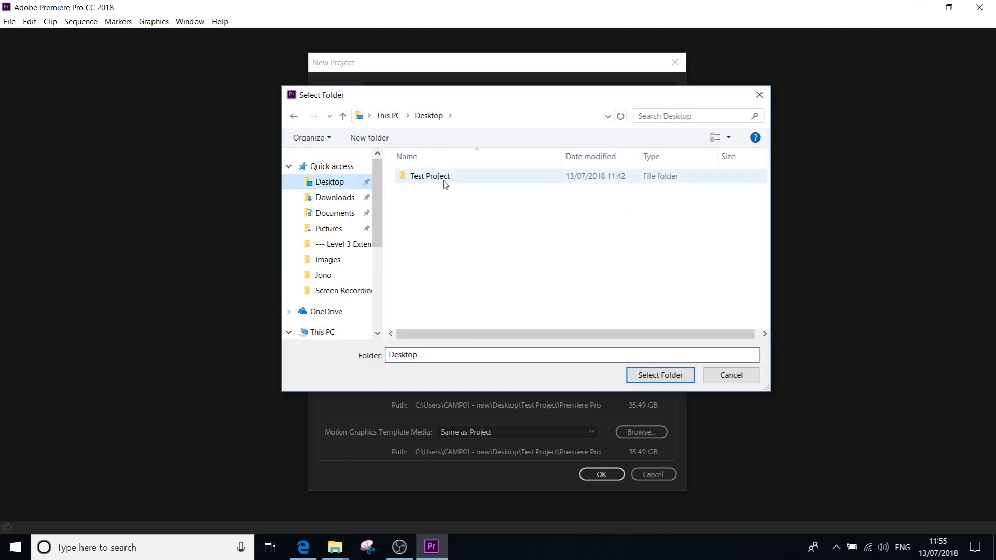
{"action": "double_click", "coordinate": [444, 179]}
{"action": "double_click", "coordinate": [449, 233]}
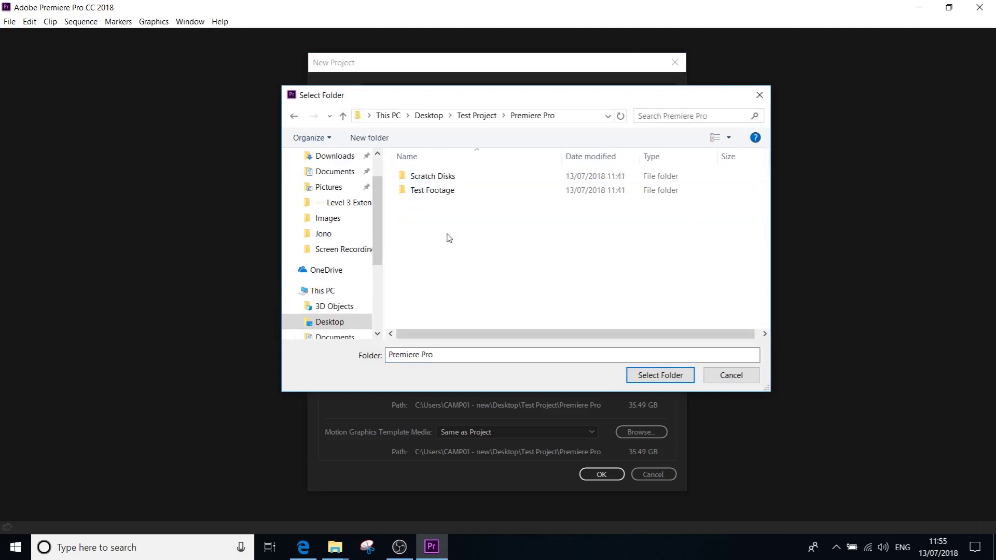
{"action": "double_click", "coordinate": [449, 177]}
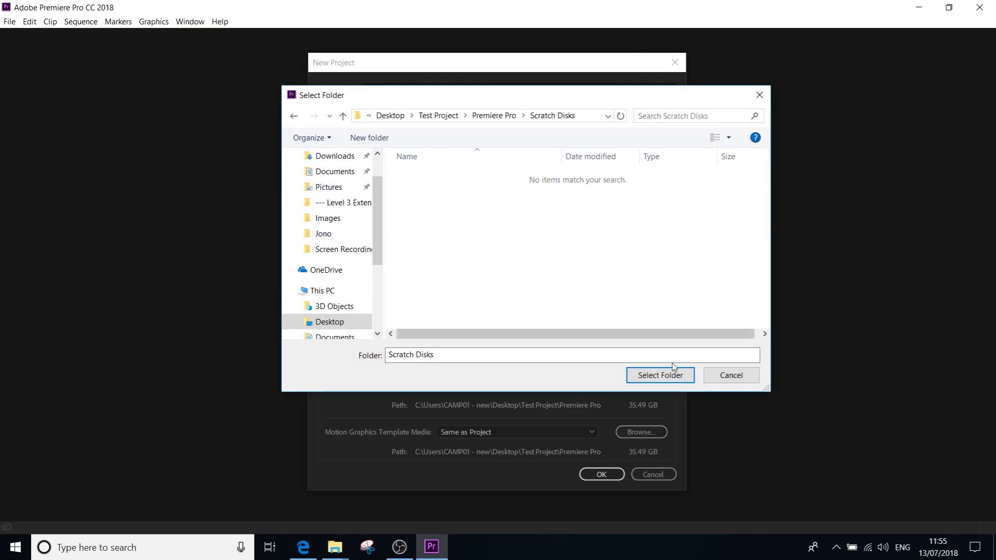
{"action": "left_click", "coordinate": [672, 380]}
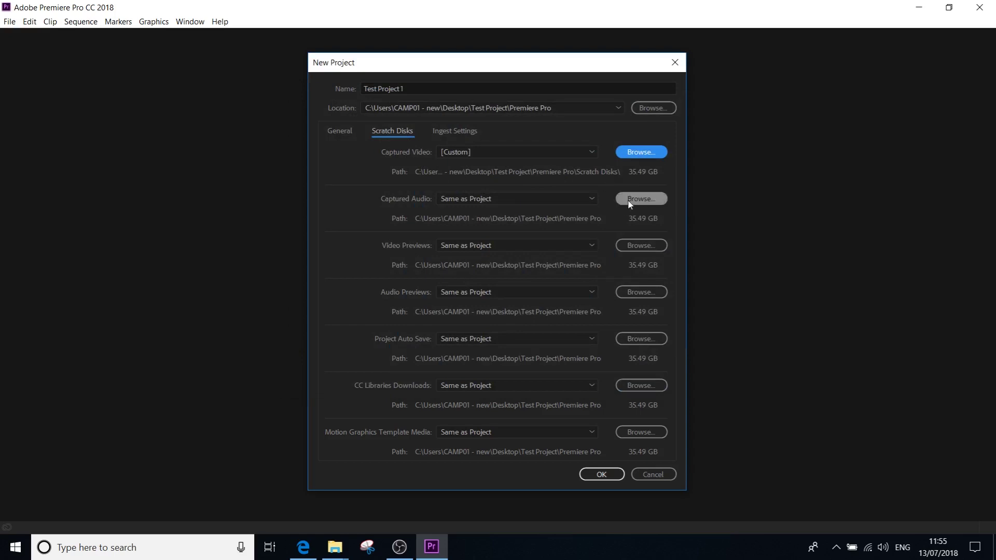
- Point Captured Audio, Video Previews and Audio Previews to the Scratch Disks folder
{"action": "left_click", "coordinate": [626, 205]}
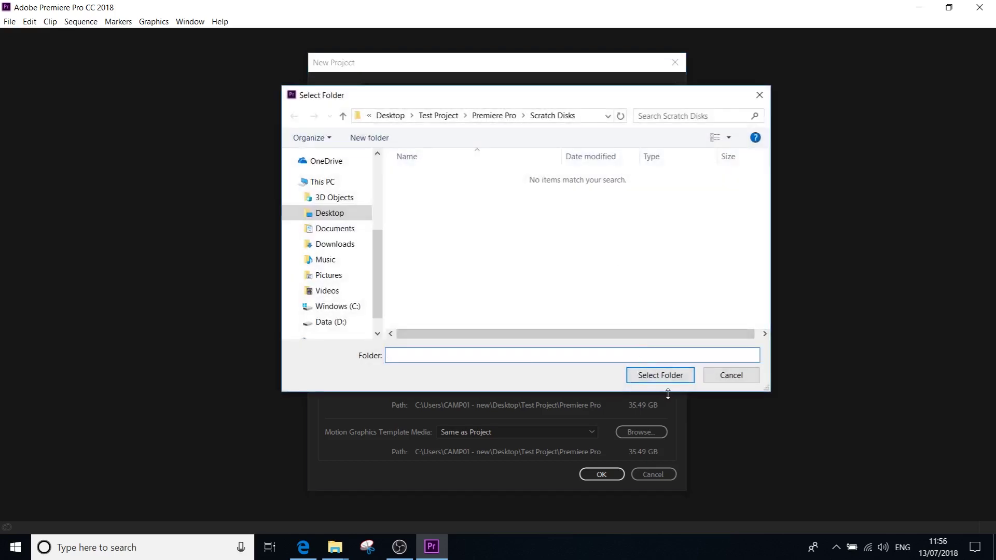
{"action": "left_click", "coordinate": [666, 378]}
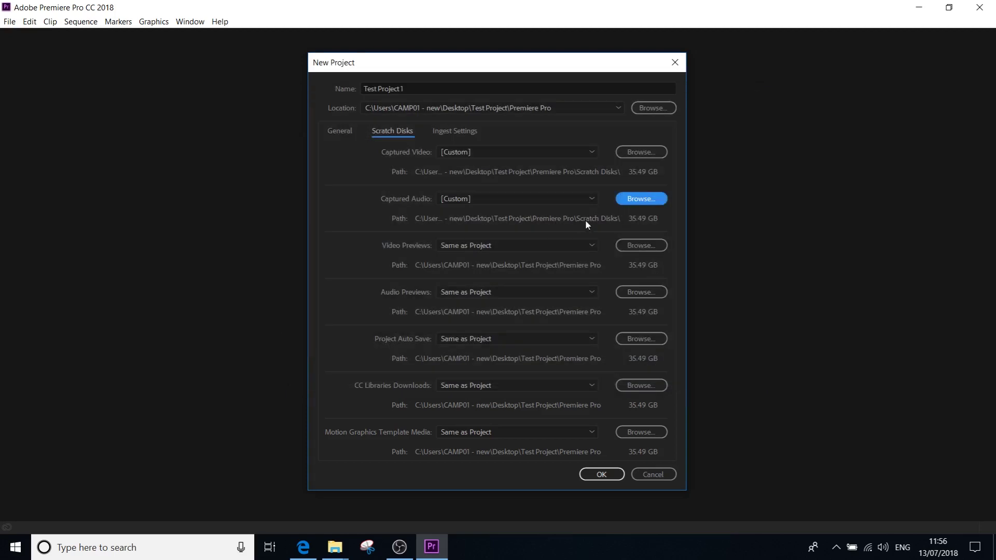
{"action": "left_click", "coordinate": [640, 246]}
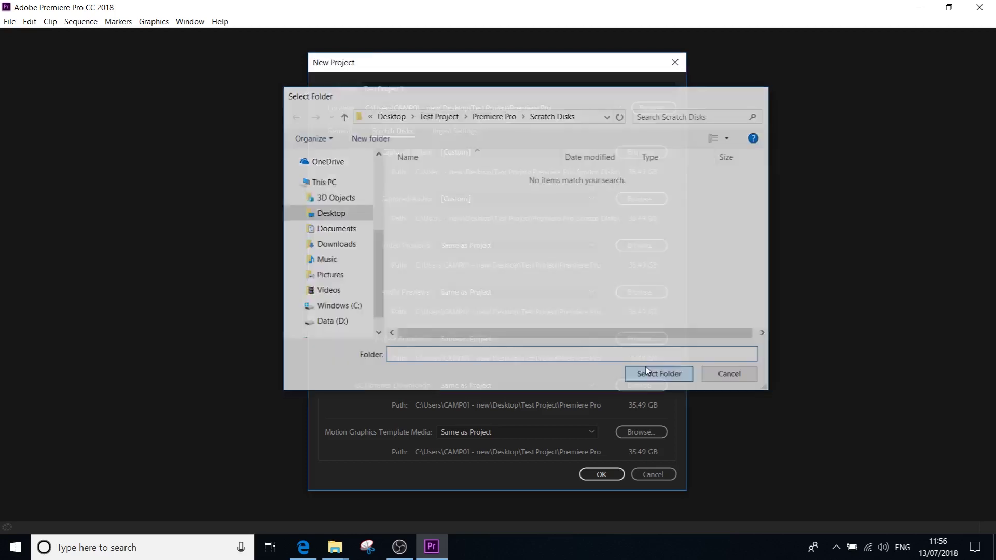
{"action": "left_click", "coordinate": [648, 373]}
{"action": "left_click", "coordinate": [640, 292]}
{"action": "left_click", "coordinate": [658, 374]}
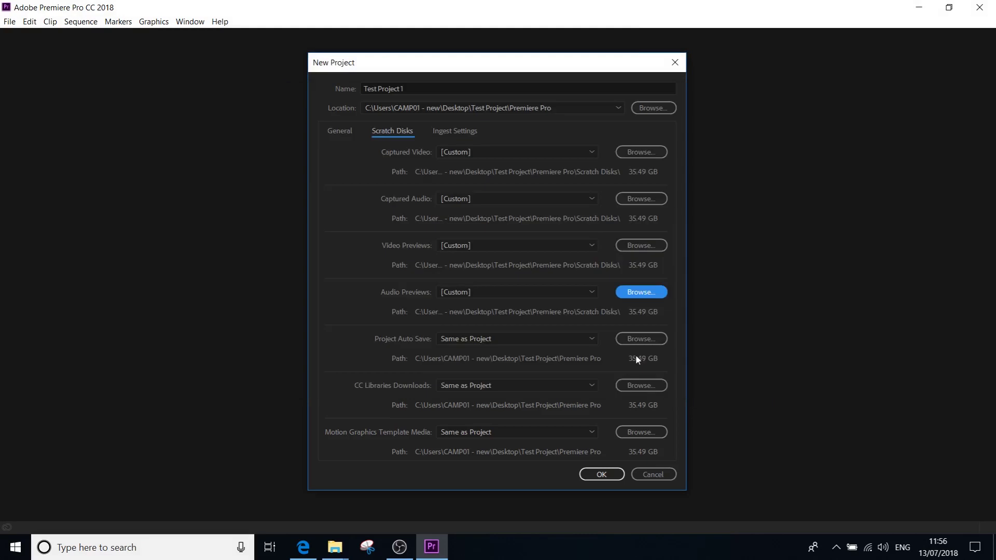
- Point Project Auto Save, CC Libraries Downloads and Motion Graphics Template Media to Scratch Disks
{"action": "left_click", "coordinate": [642, 338]}
{"action": "left_click", "coordinate": [657, 373]}
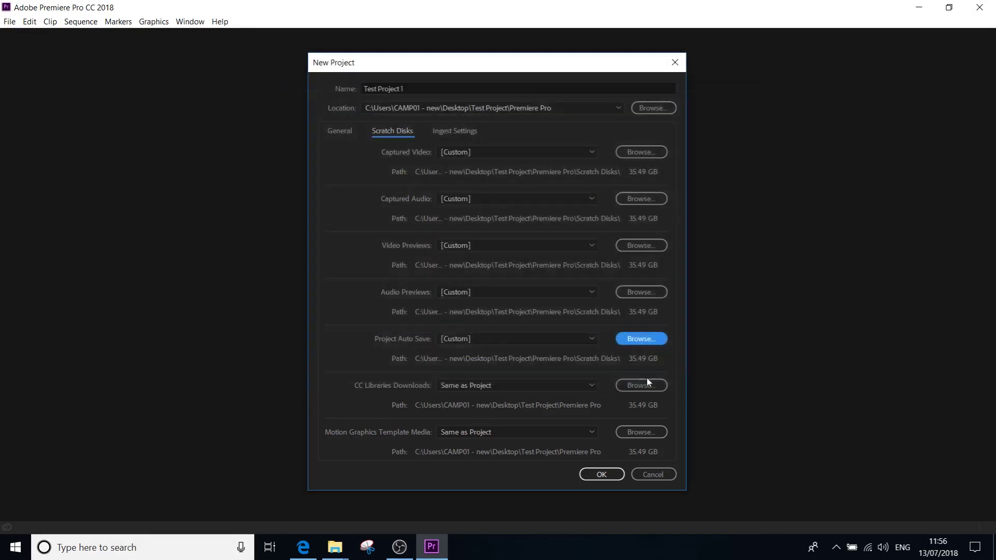
{"action": "left_click", "coordinate": [643, 384]}
{"action": "left_click", "coordinate": [658, 373]}
{"action": "left_click", "coordinate": [641, 432]}
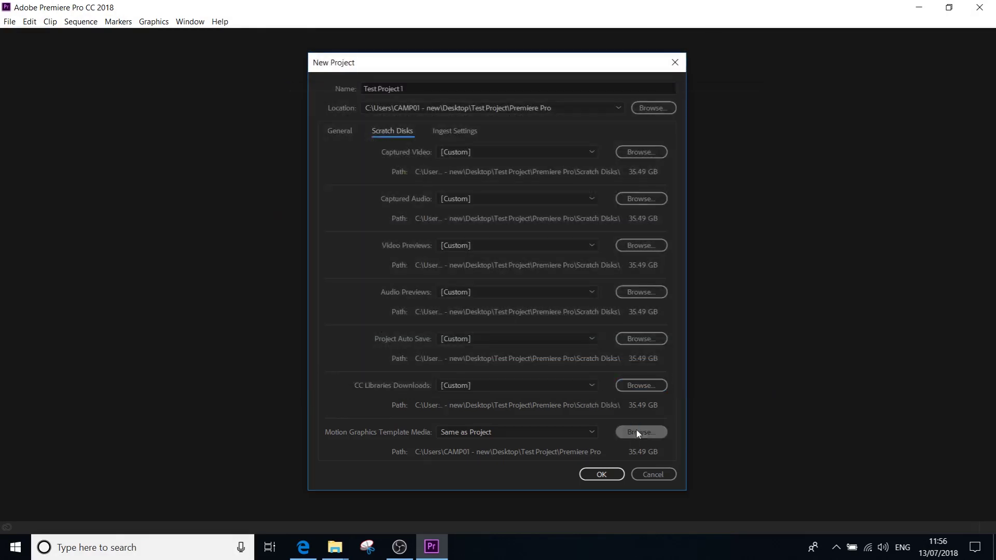
{"action": "left_click", "coordinate": [657, 374]}
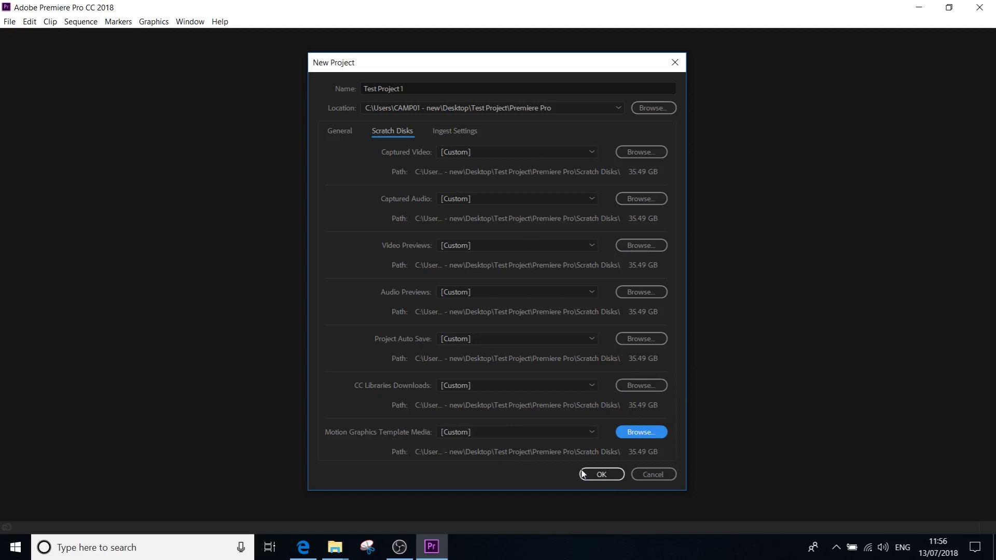
- Create Test Project 1 with the chosen location and scratch disk settings
{"action": "left_click", "coordinate": [600, 475]}
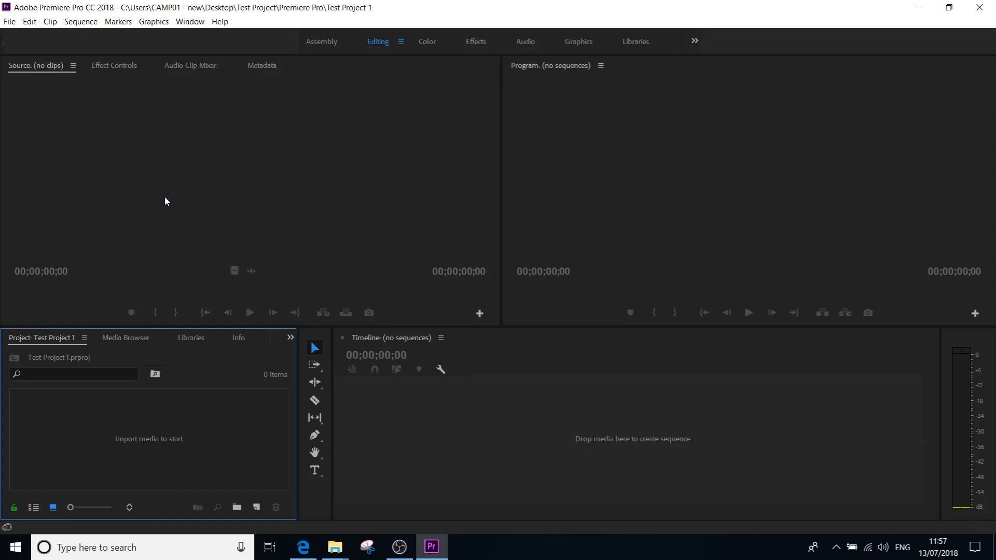
- Start a new sequence from the Digital SLR > 1080p > DSLR 1080p25 preset, named 'Test Project 1'
{"action": "left_click", "coordinate": [10, 22]}
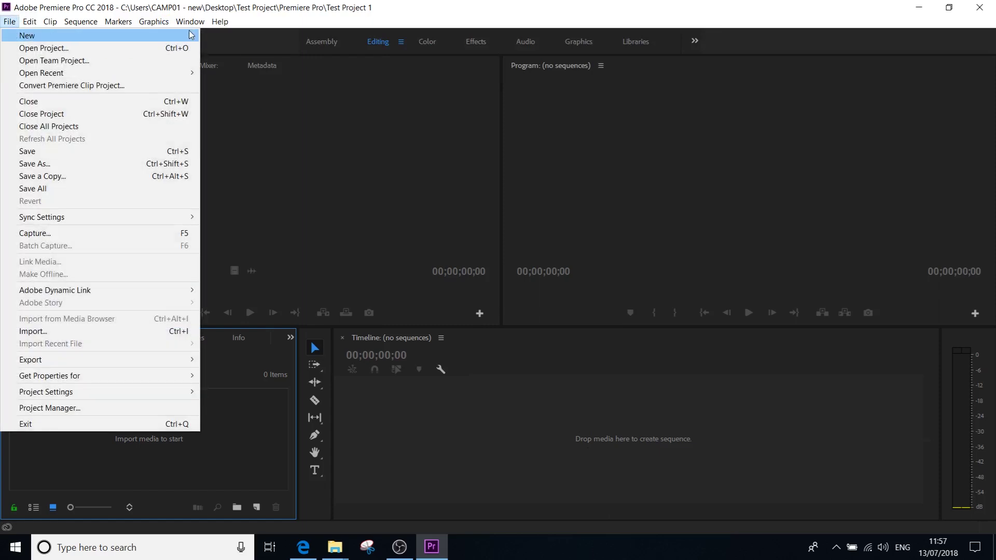
{"action": "mouse_move", "coordinate": [190, 34]}
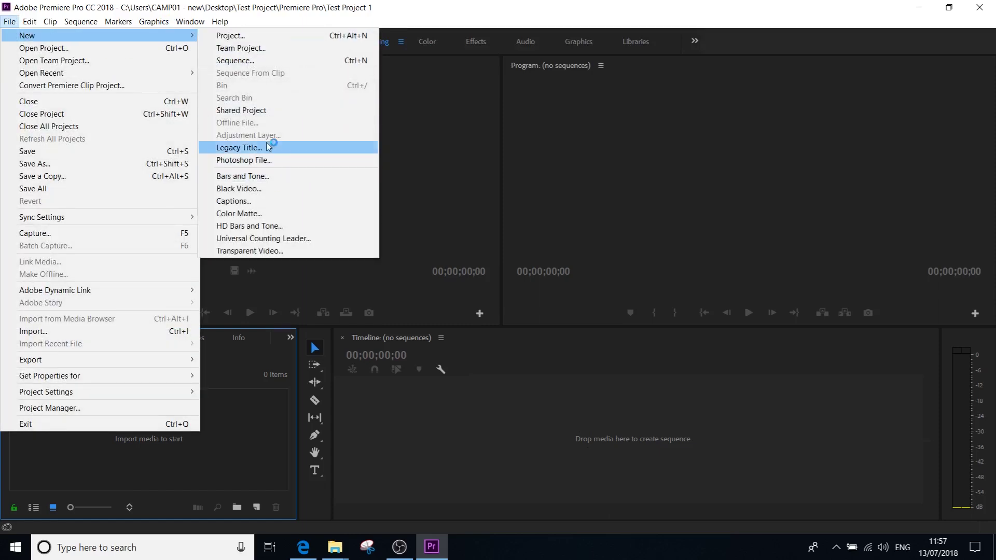
{"action": "left_click", "coordinate": [312, 61]}
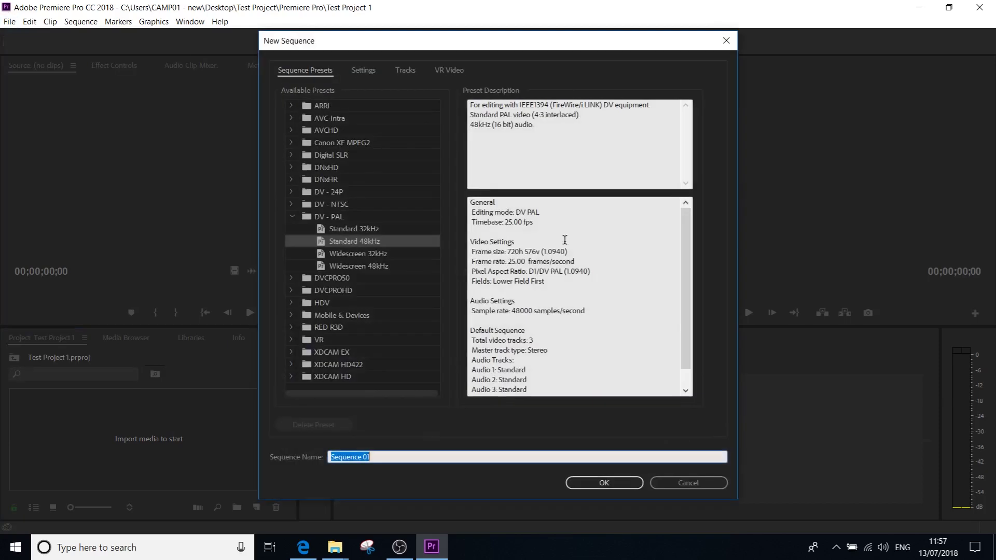
{"action": "mouse_move", "coordinate": [535, 47]}
{"action": "left_mouse_down"}
{"action": "mouse_move", "coordinate": [547, 89]}
{"action": "mouse_move", "coordinate": [543, 53]}
{"action": "left_mouse_up"}
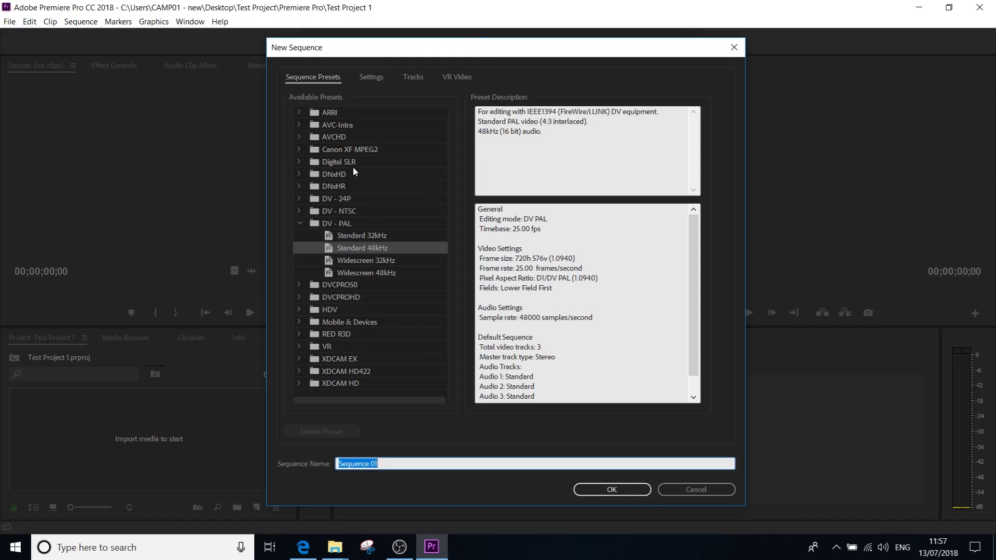
{"action": "left_click", "coordinate": [333, 161]}
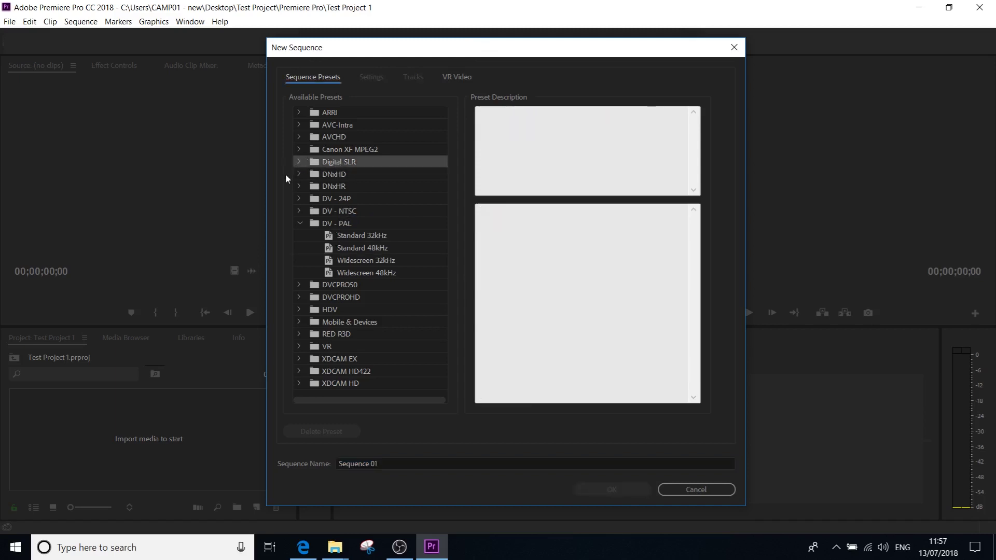
{"action": "left_click", "coordinate": [298, 161]}
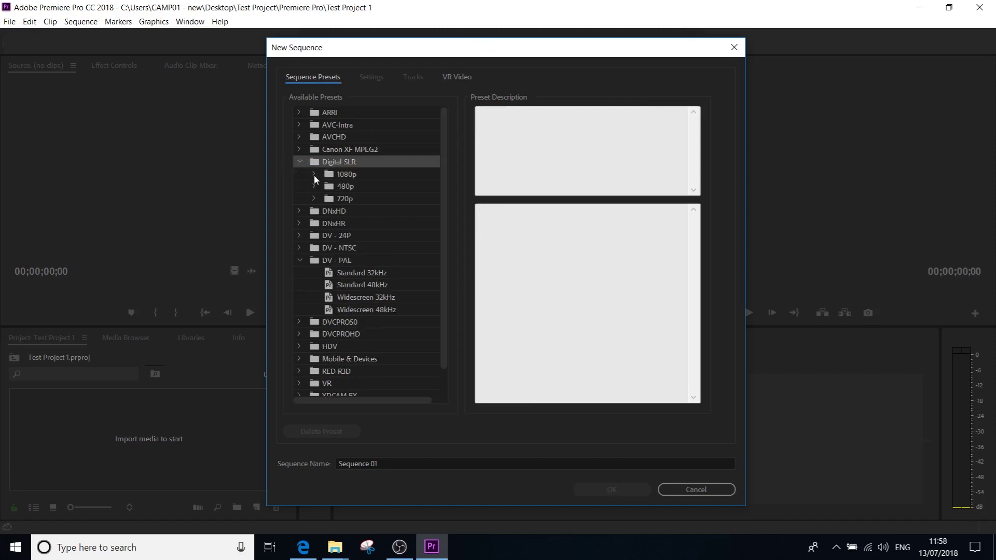
{"action": "left_click", "coordinate": [313, 174]}
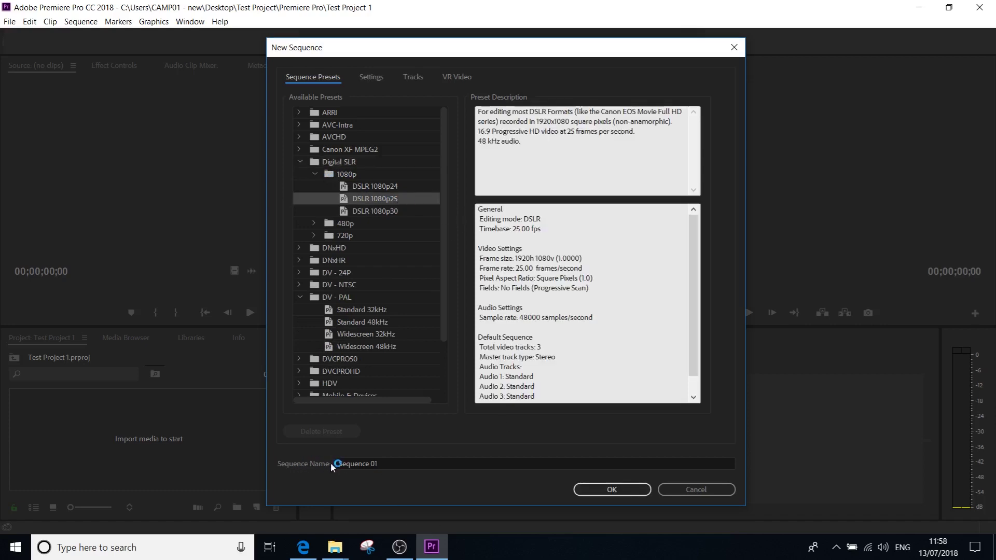
{"action": "left_click", "coordinate": [391, 466]}
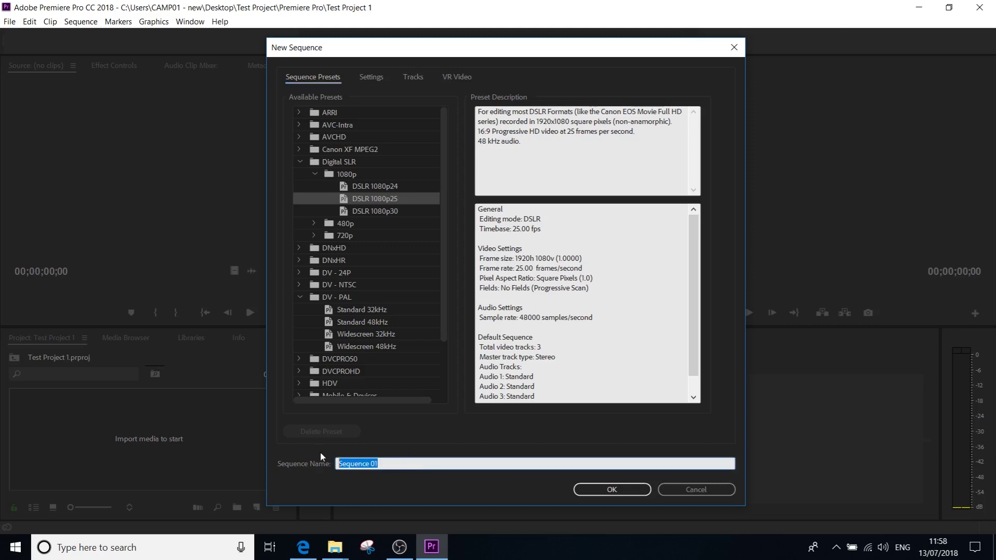
{"action": "key", "text": "BackSpace"}
{"action": "type", "text": "Test Project 1"}
- Create the Test Project 1 sequence, view it in the Project bin, and scrub the empty timeline
{"action": "left_click", "coordinate": [604, 495]}
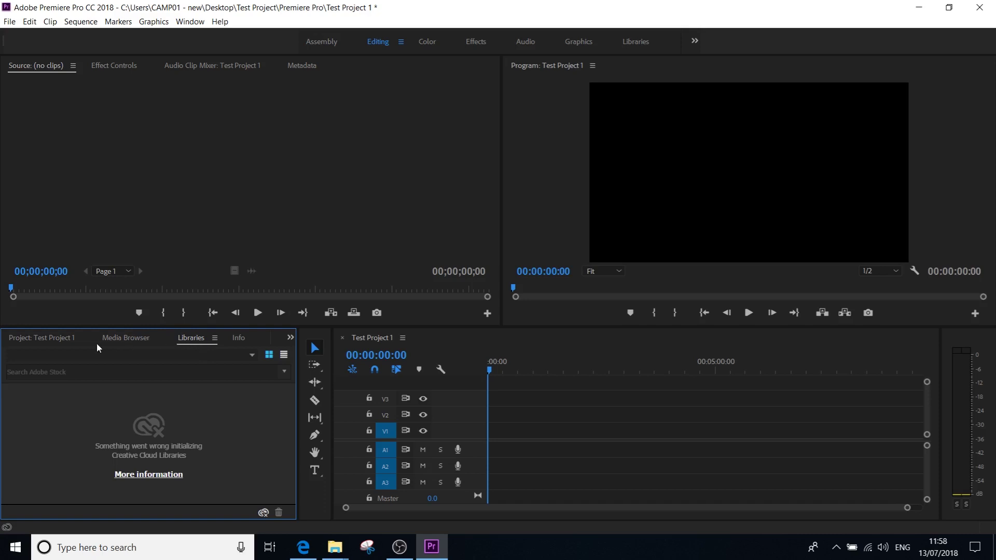
{"action": "left_click", "coordinate": [22, 337]}
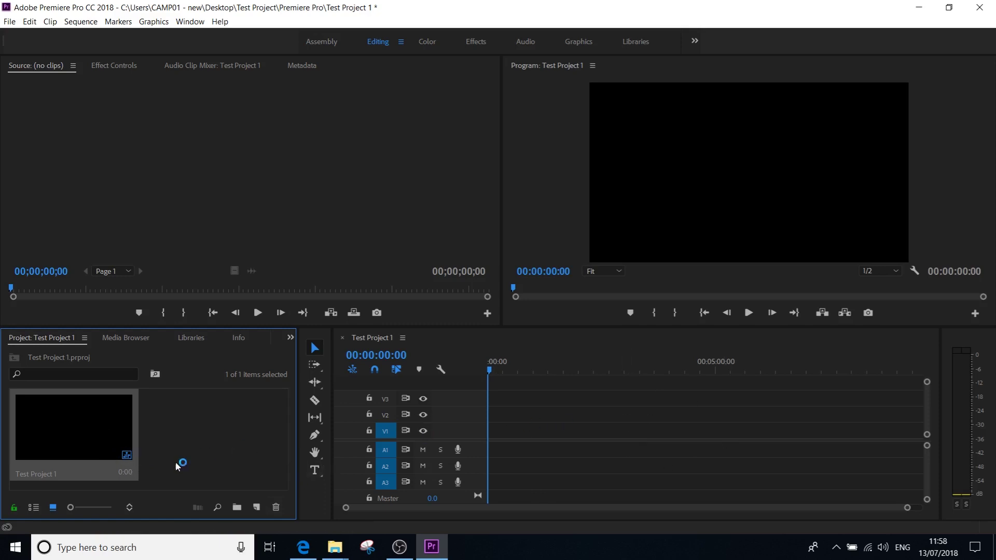
{"action": "left_click_drag", "start_coordinate": [506, 373], "coordinate": [547, 382]}
{"action": "left_click", "coordinate": [707, 369]}
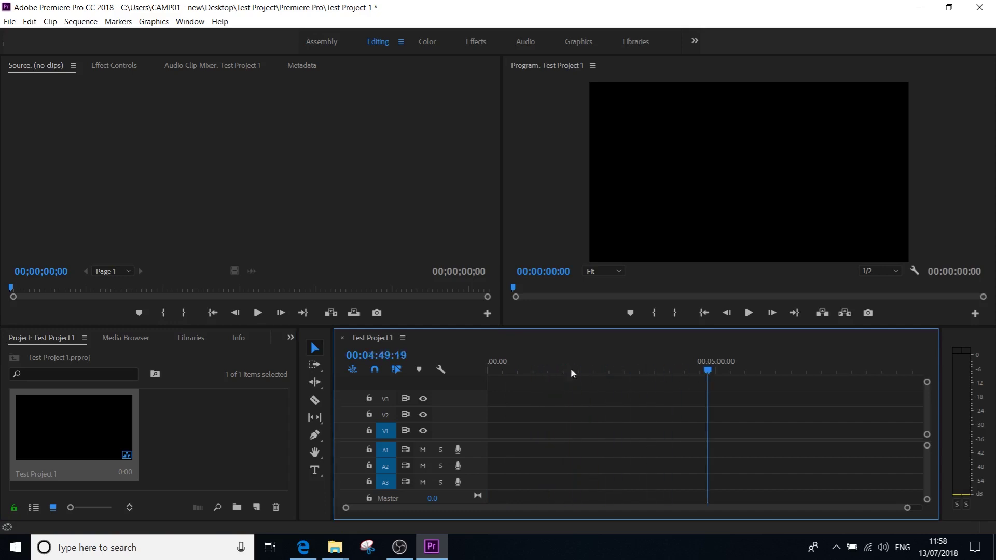
{"action": "left_click", "coordinate": [487, 369]}
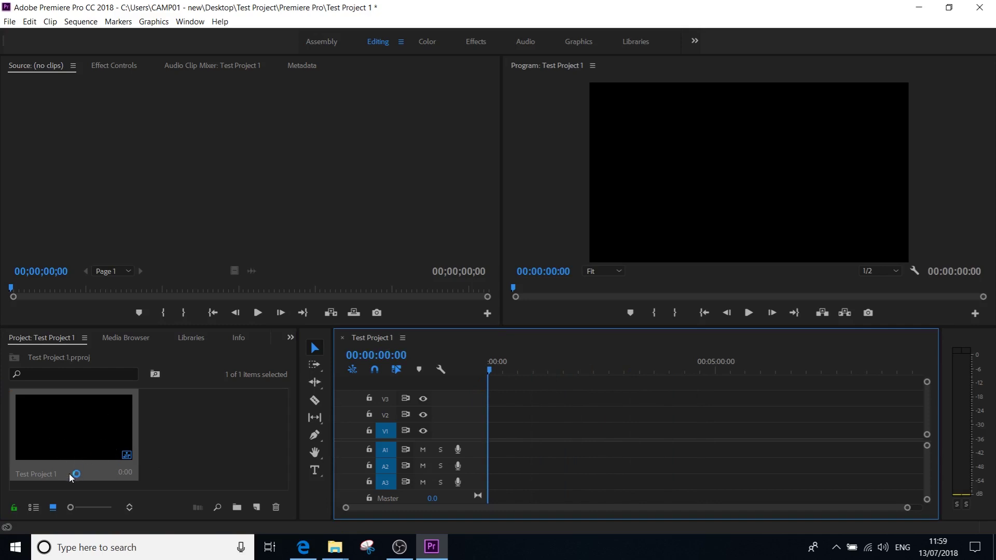
- Switch the Project panel to List View and deselect the Test Project 1 sequence
{"action": "left_click", "coordinate": [34, 508]}
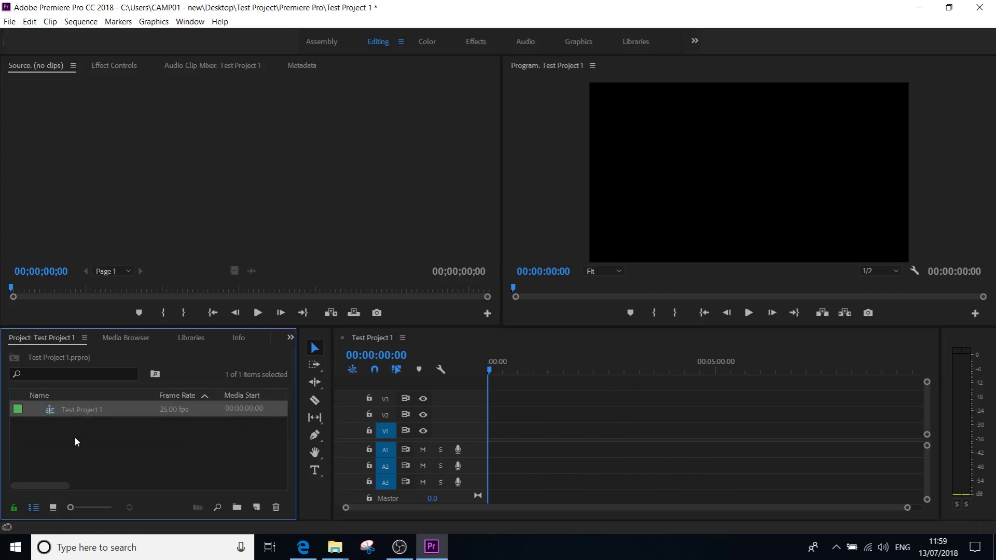
{"action": "left_click", "coordinate": [73, 450]}
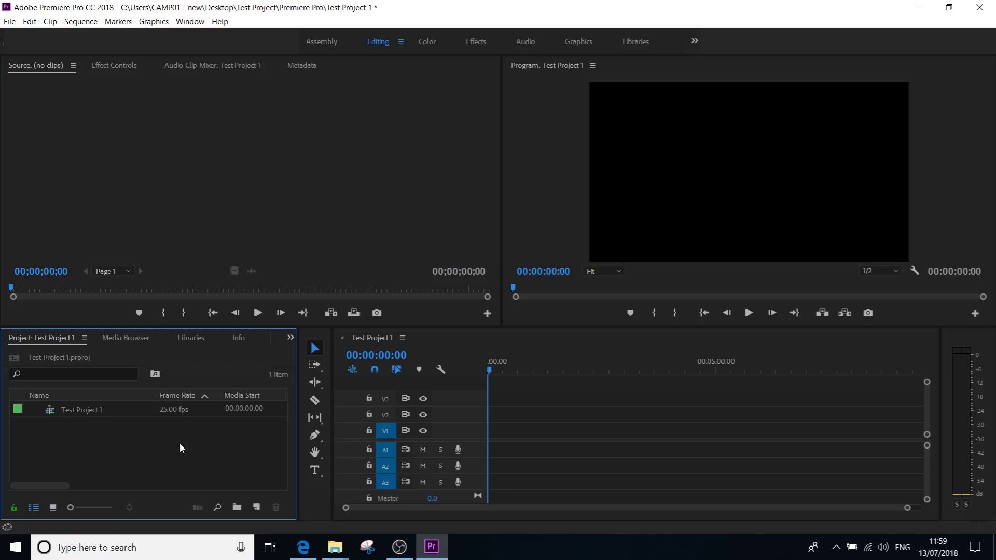